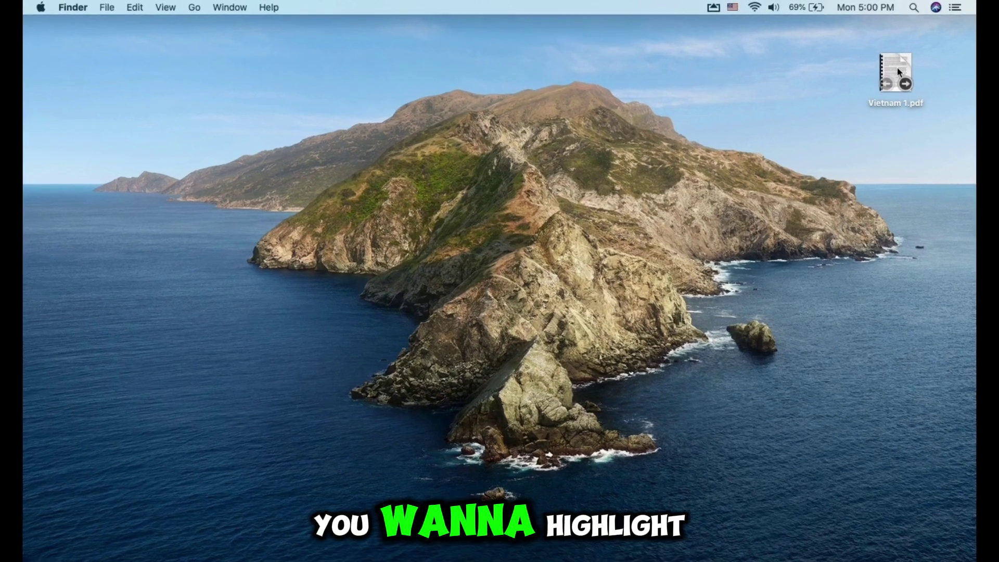
Select Vietnam 1.pdf on the desktop and bring up its context menu to open it in Edge
left_click(923, 71)
right_click(924, 71)
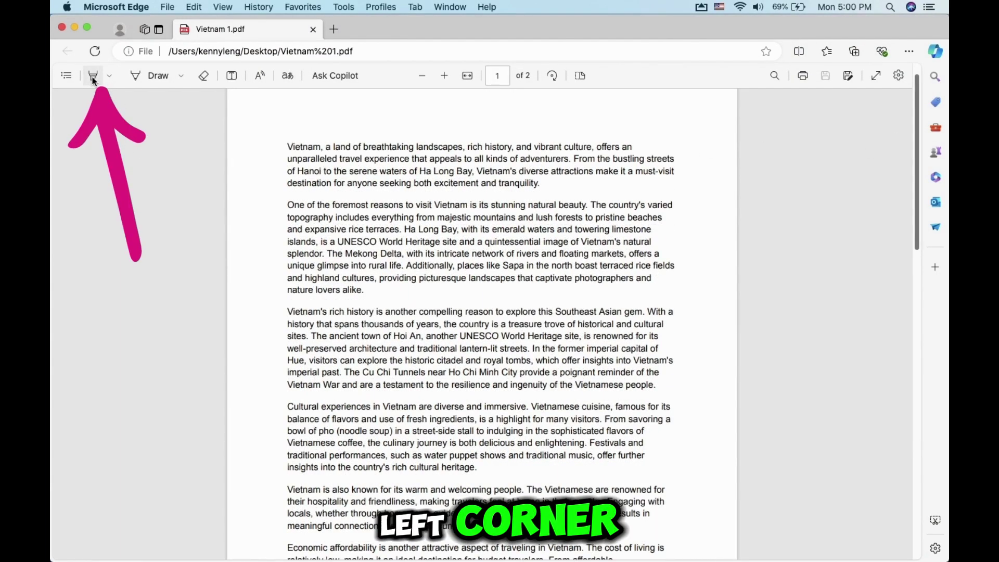
Set the Highlight tool colour to the green swatch and close its options panel
left_click(111, 77)
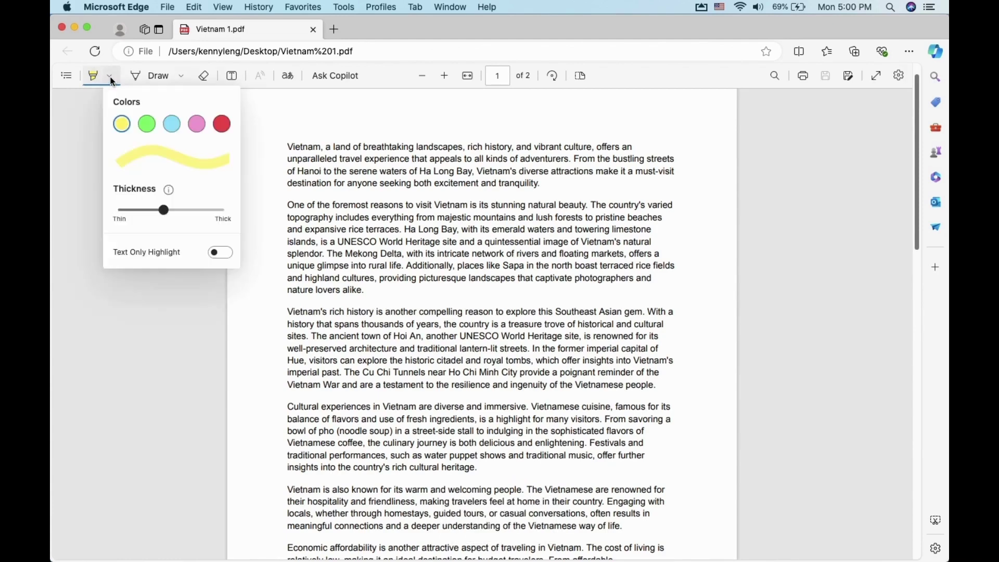
left_click(146, 123)
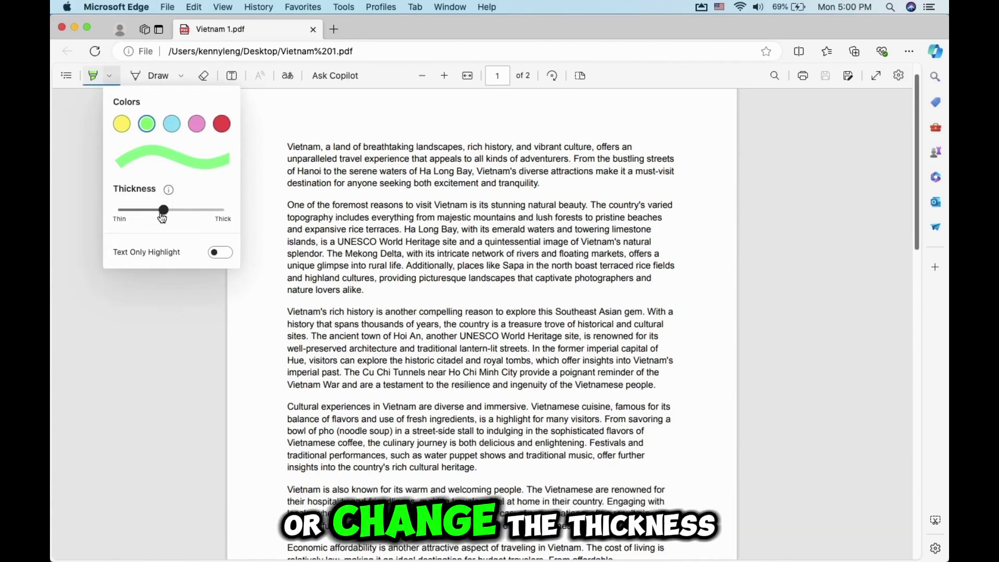
left_click(176, 309)
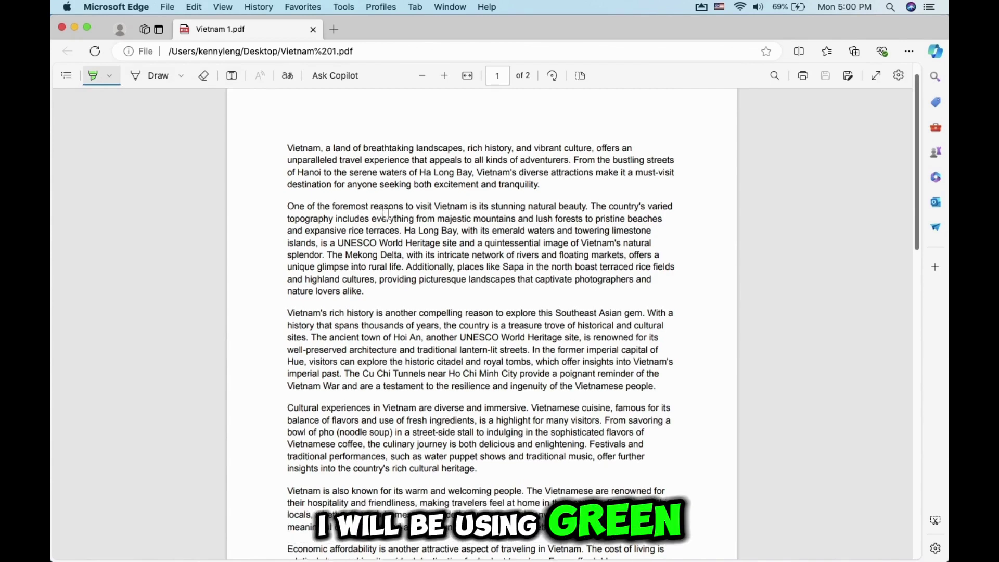
scroll(422, 265, "down", 2)
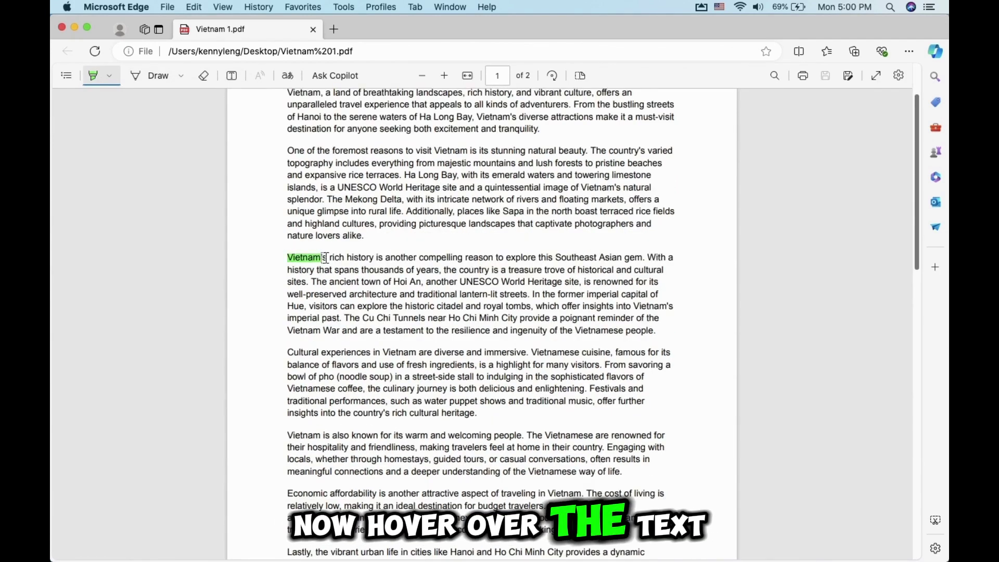
Highlight the opening sentence about Vietnam's rich history in green
left_click_drag(325, 257, 647, 258)
scroll(488, 359, "down", 5)
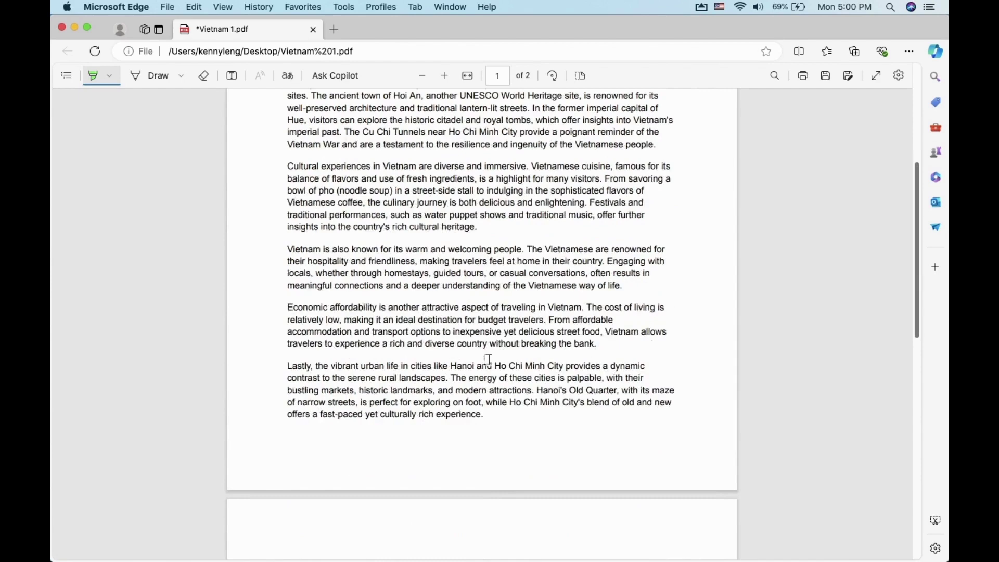
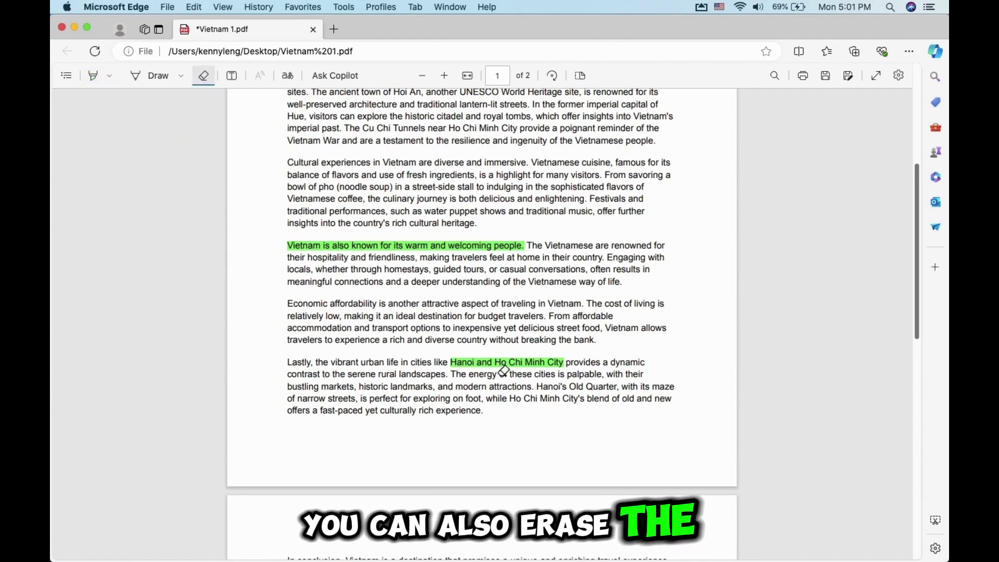
Erase the green highlight on 'Hanoi and Ho Chi Minh City' and return to the Highlight tool
left_click(508, 363)
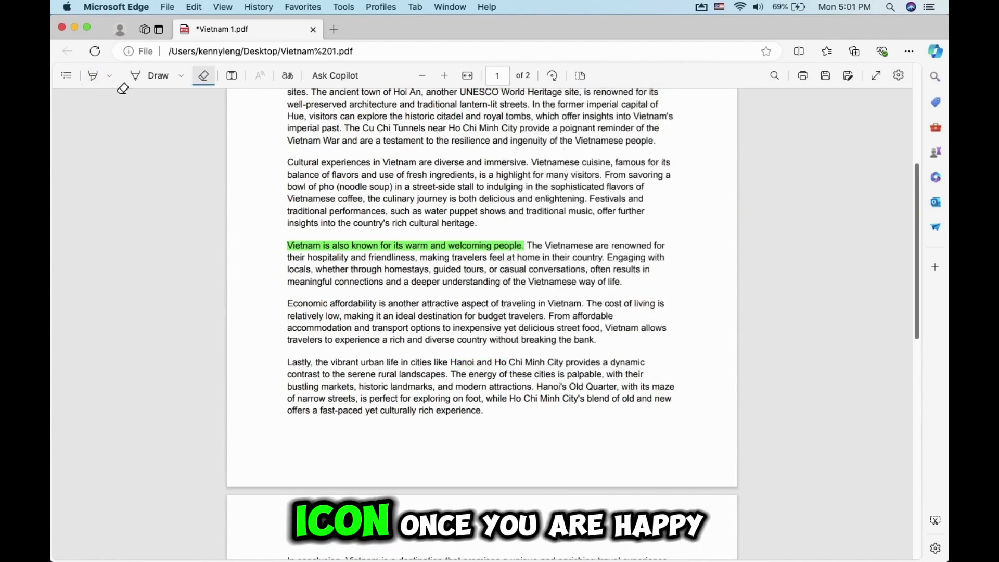
left_click(93, 75)
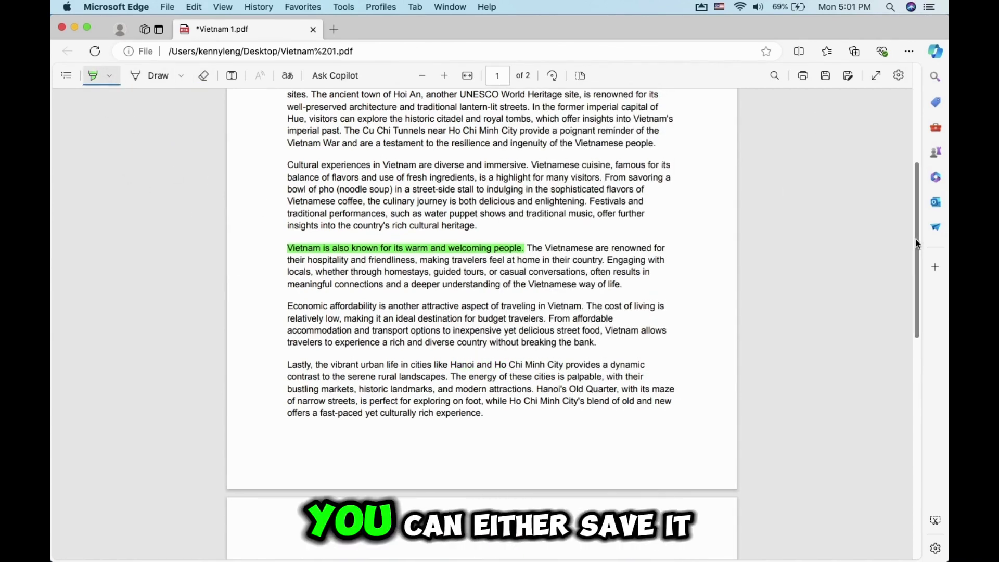
left_click_drag(917, 296, 917, 153)
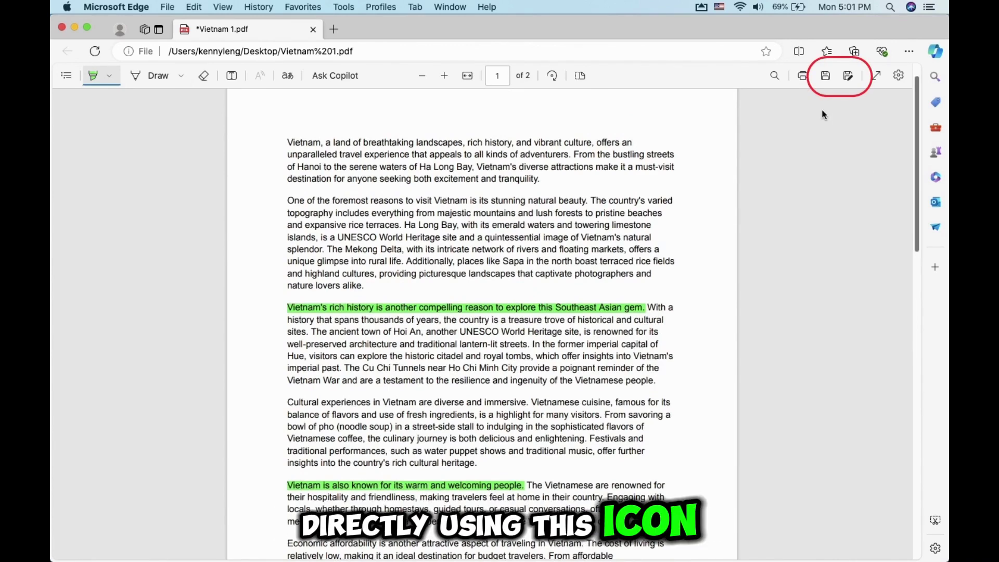
Save the highlighted PDF as 'Vietnam 2' on the Desktop
left_click(849, 76)
key("BackSpace")
type("2")
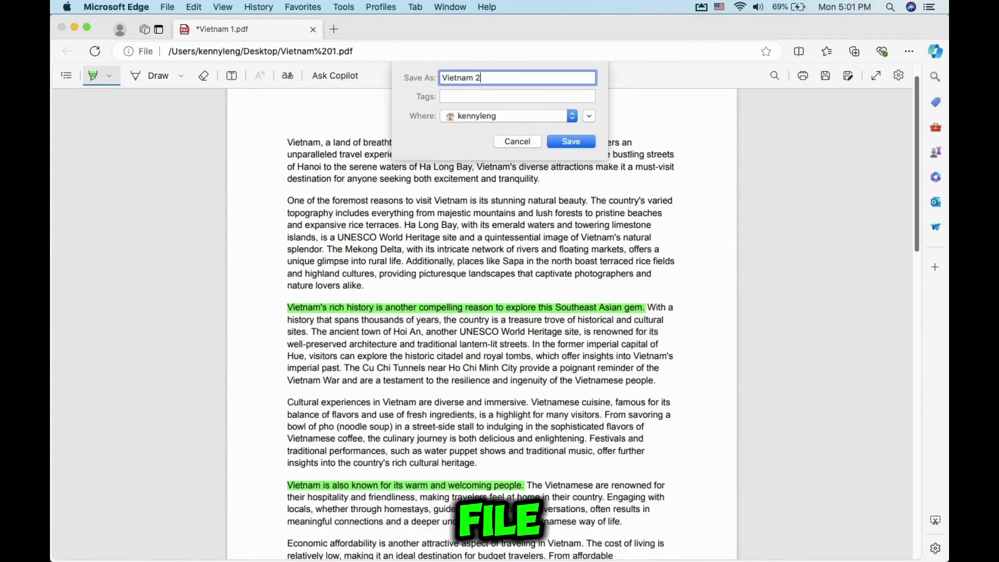
left_click(571, 116)
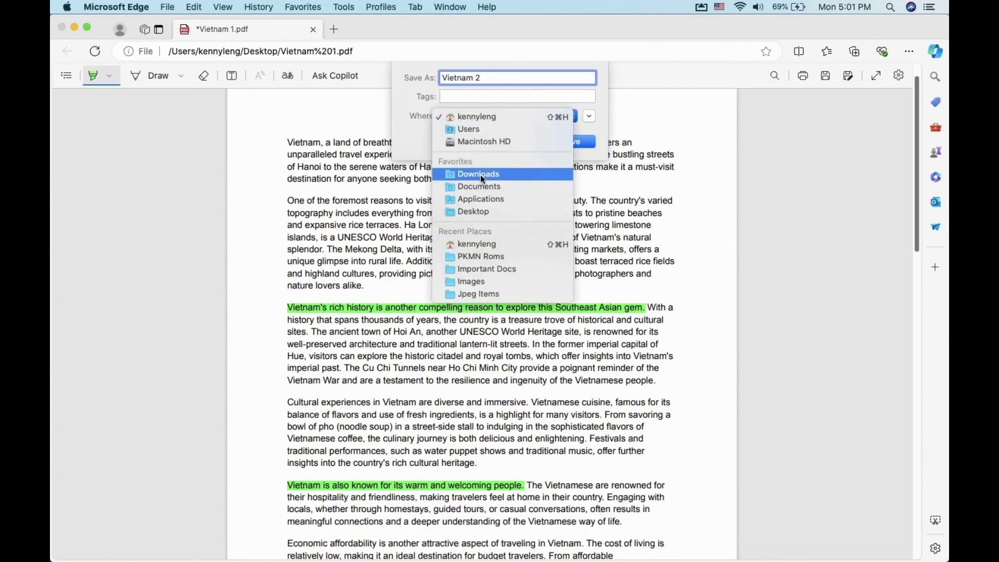
left_click(474, 211)
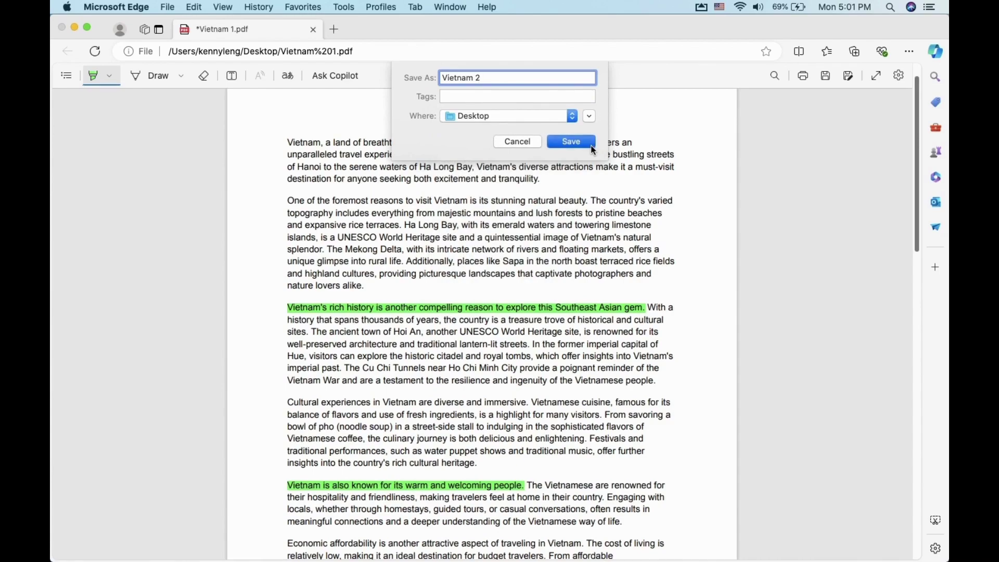
left_click(570, 141)
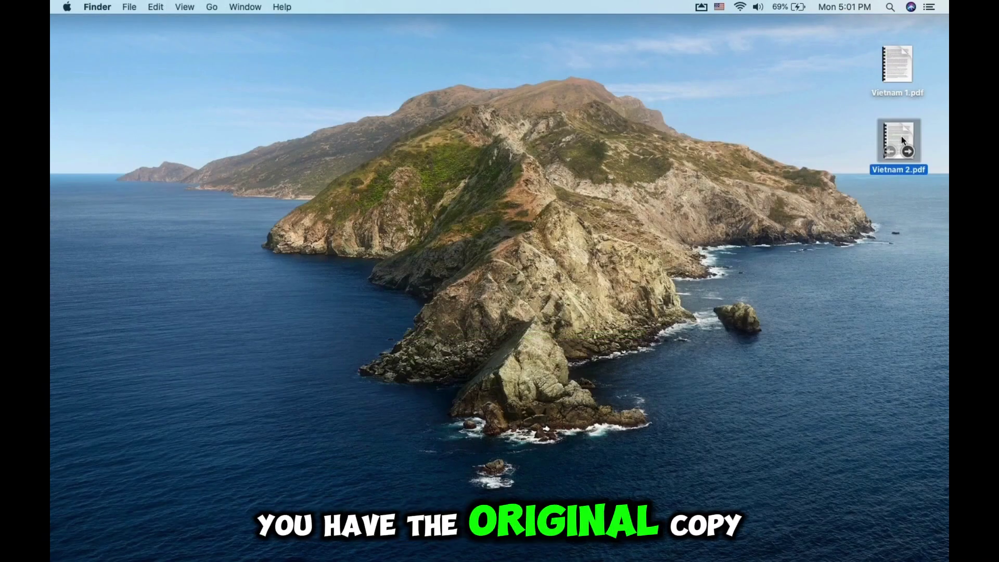
double_click(901, 136)
mouse_move(873, 157)
left_mouse_down()
mouse_move(870, 268)
mouse_move(873, 78)
left_mouse_up()
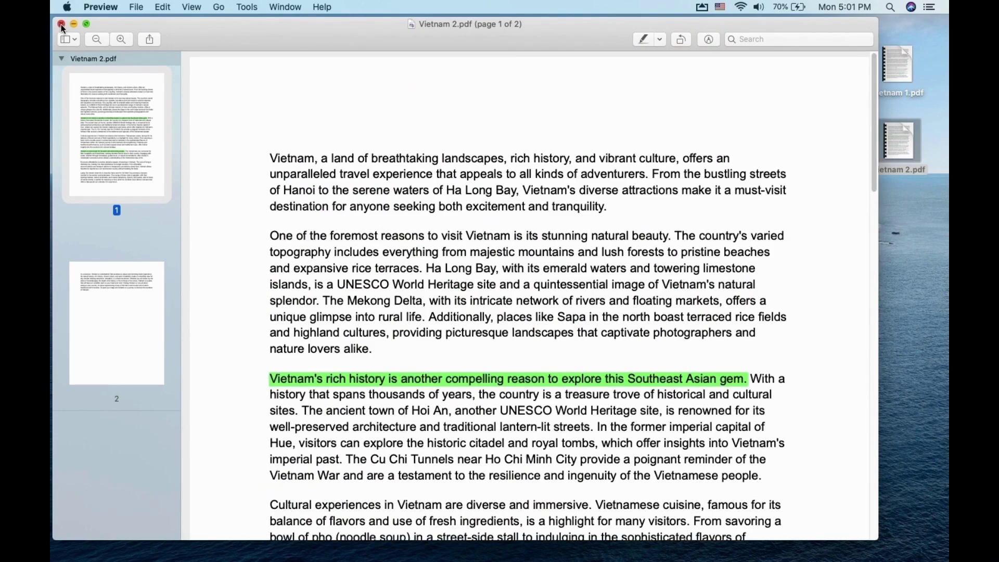
left_click(62, 24)
double_click(898, 66)
scroll(872, 121, "down", 2)
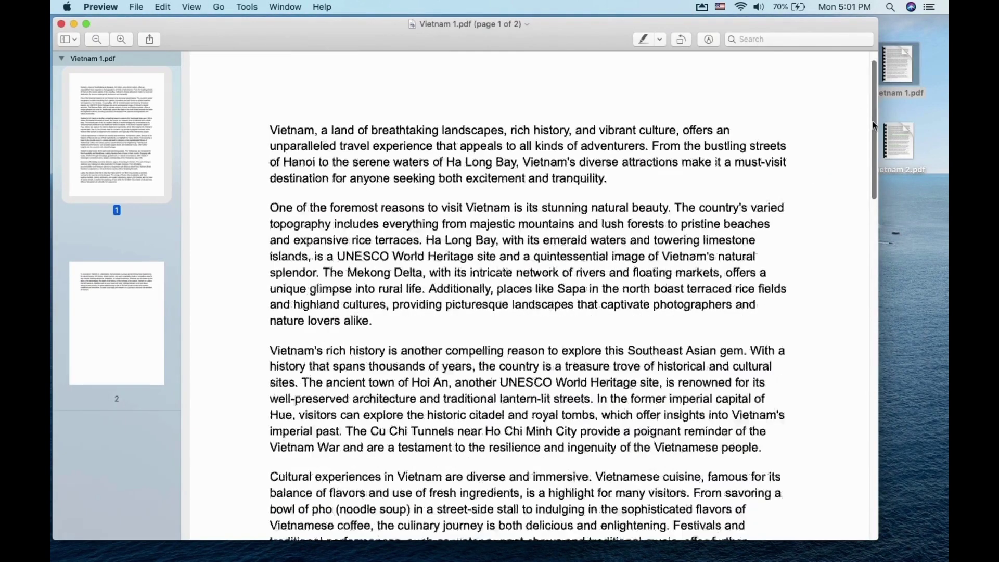
mouse_move(872, 121)
left_mouse_down()
mouse_move(873, 343)
mouse_move(874, 63)
left_mouse_up()
left_click(62, 25)
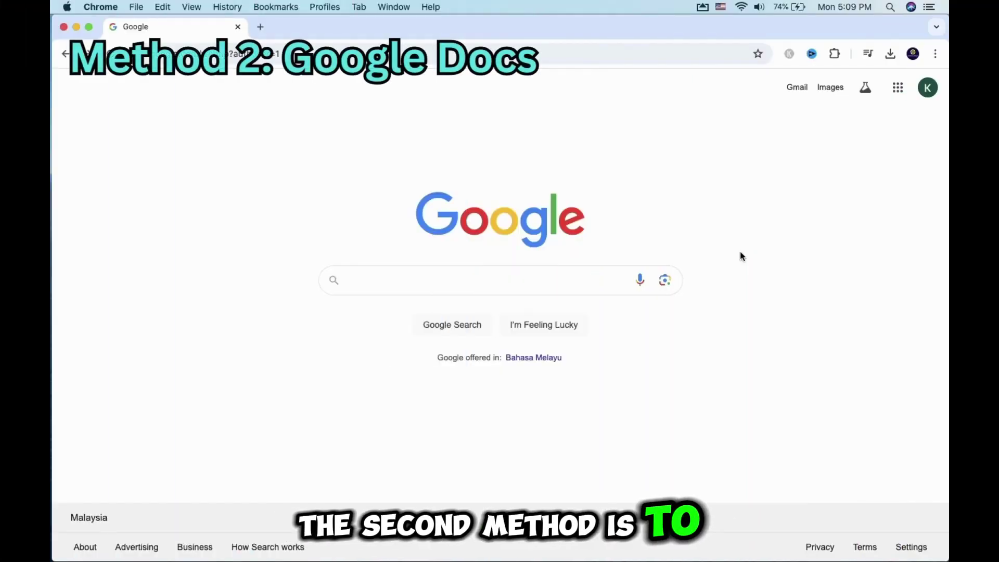
Upload Vietnam 1.pdf from the computer to Google Drive
left_click(897, 87)
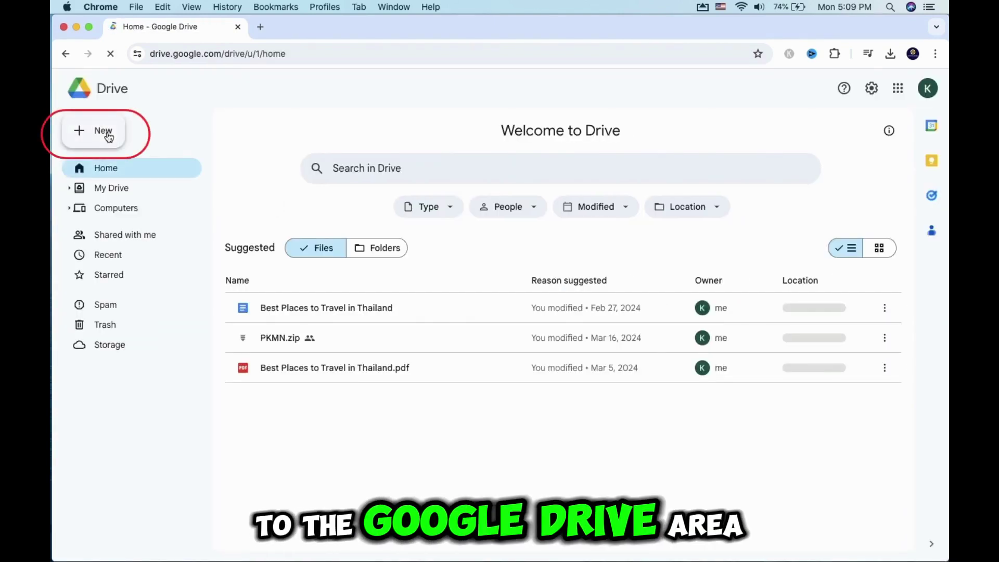
left_click(108, 135)
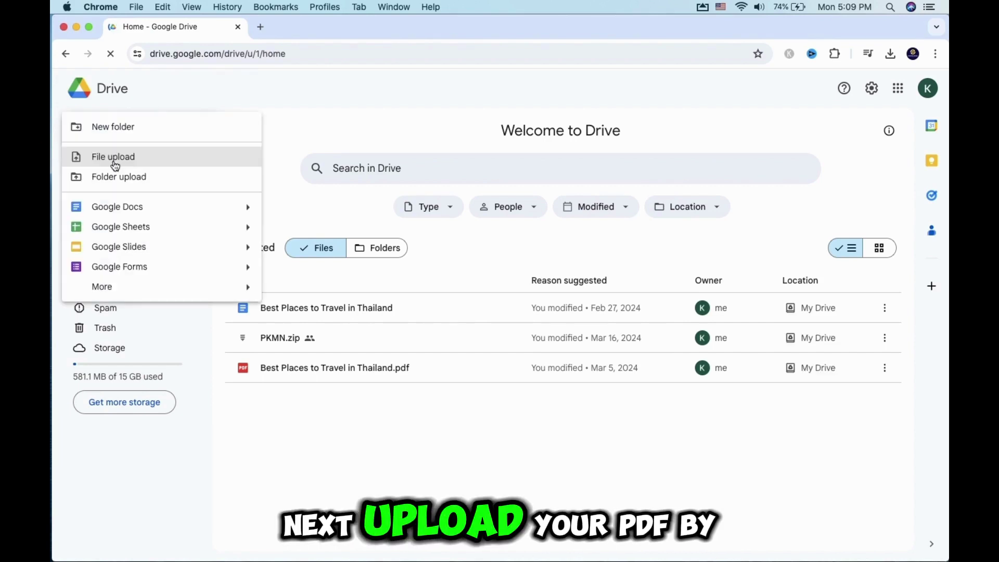
left_click(112, 157)
left_click(163, 119)
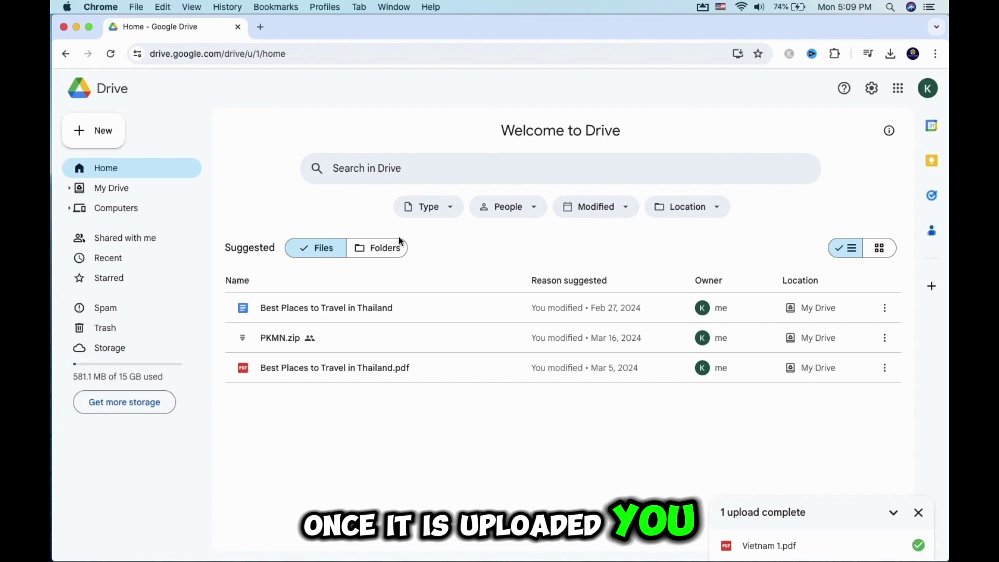
Open the uploaded Vietnam 1.pdf with Google Docs
left_click(111, 54)
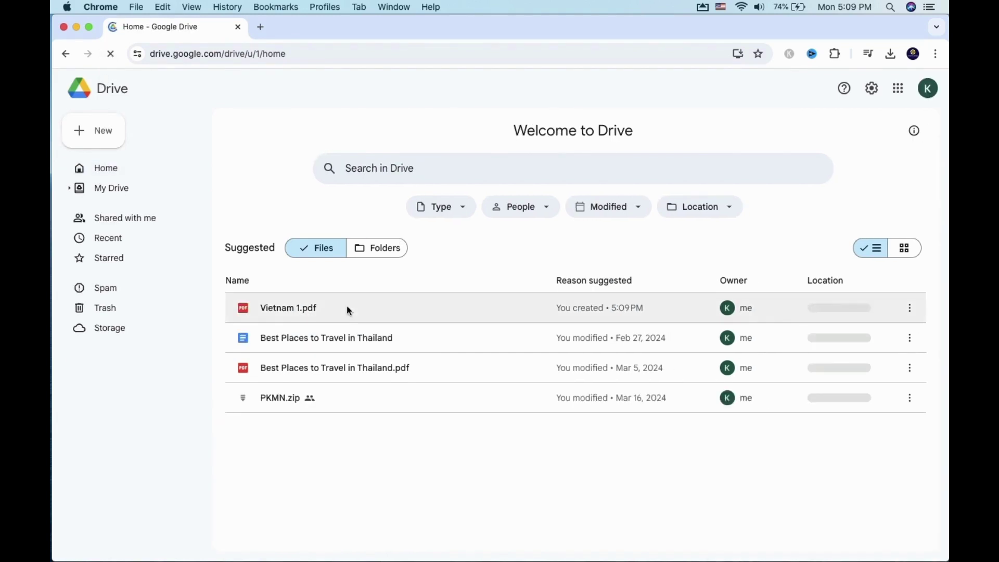
right_click(286, 311)
mouse_move(335, 324)
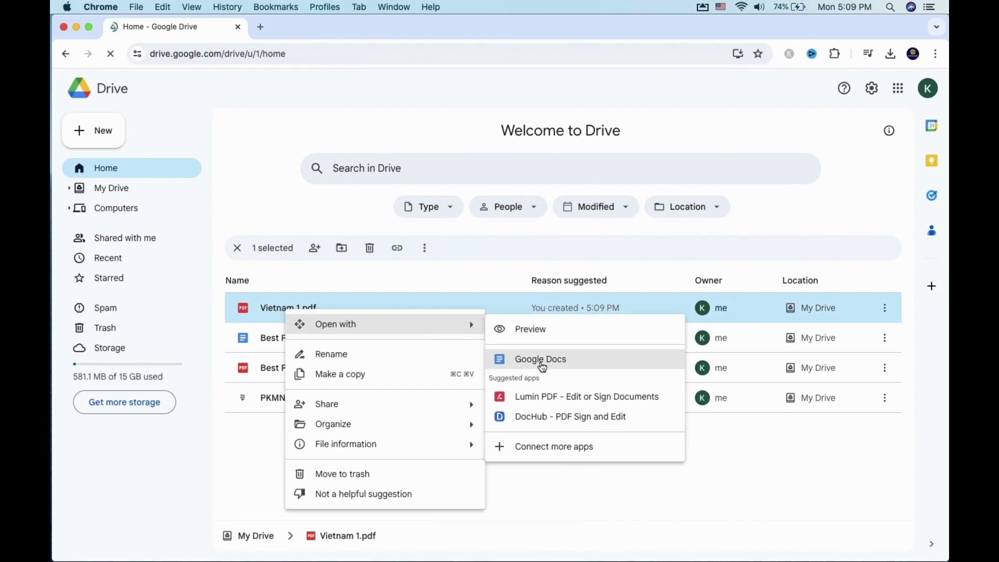
left_click(540, 360)
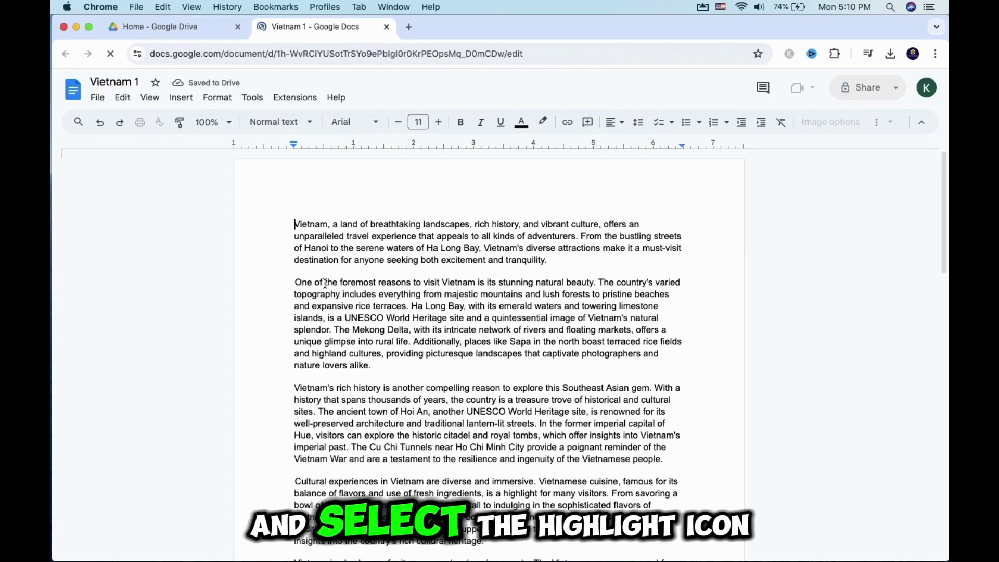
Highlight the sentence about Vietnam's natural beauty in blue
left_click_drag(295, 282, 593, 281)
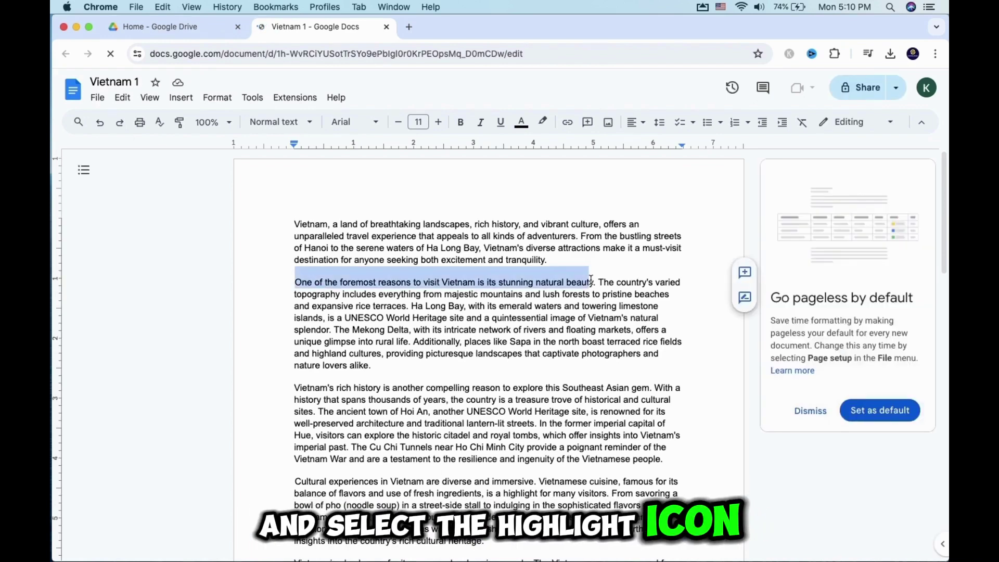
left_click(543, 122)
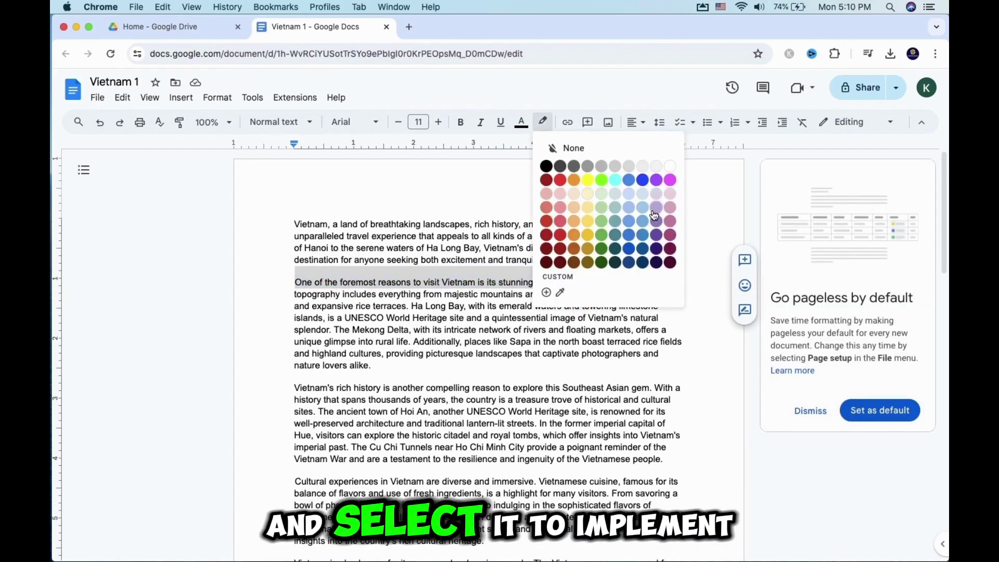
left_click(641, 179)
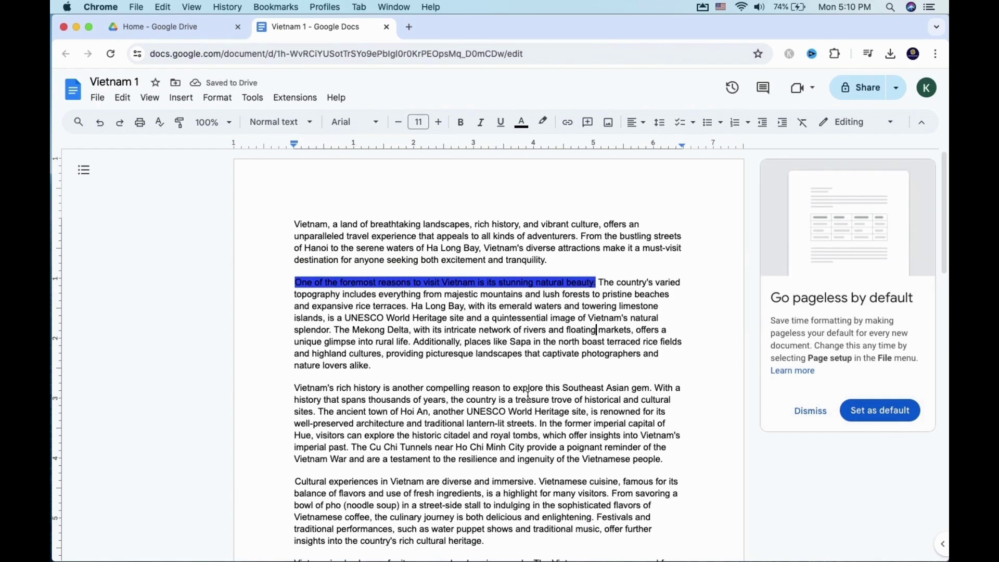
scroll(388, 445, "down", 3)
Highlight the warm-and-welcoming people sentence green and rename the document 'Vietnam 3'
left_click_drag(295, 459, 533, 461)
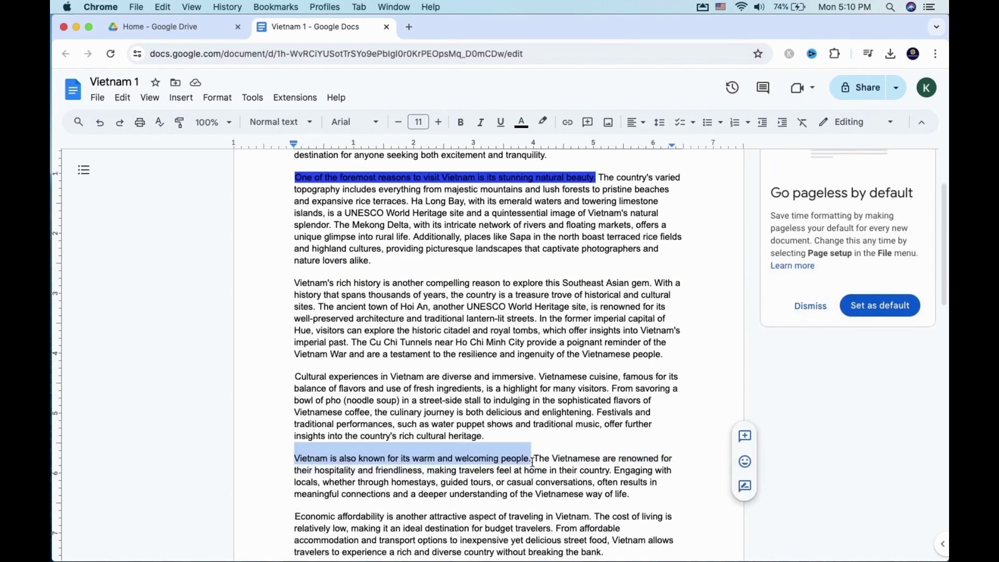
left_click(543, 121)
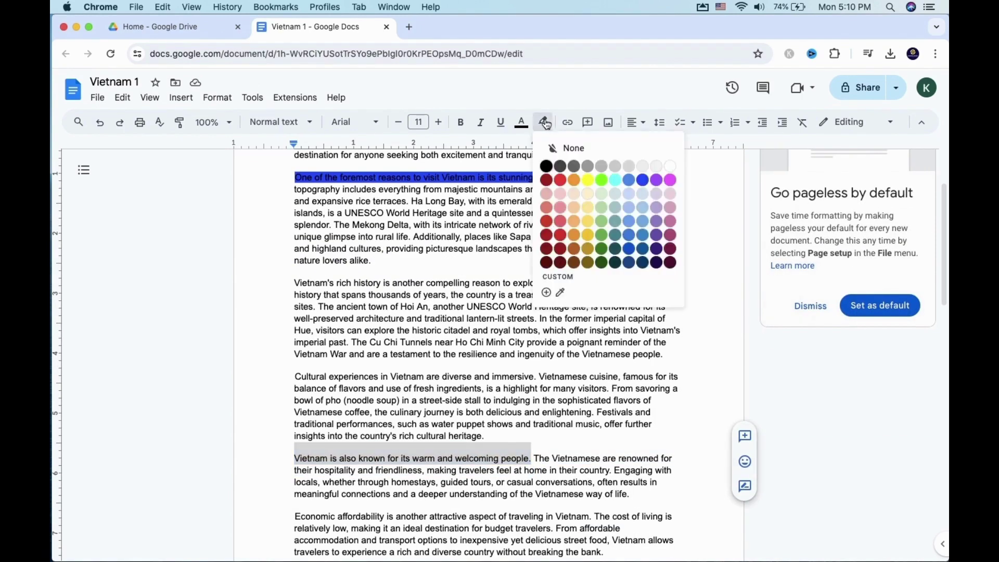
left_click(602, 181)
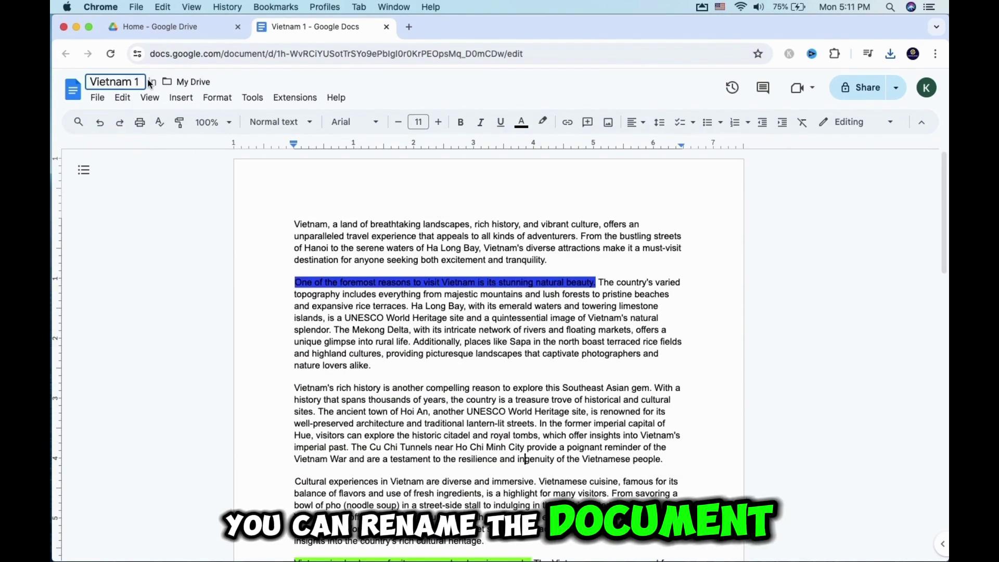
key("BackSpace")
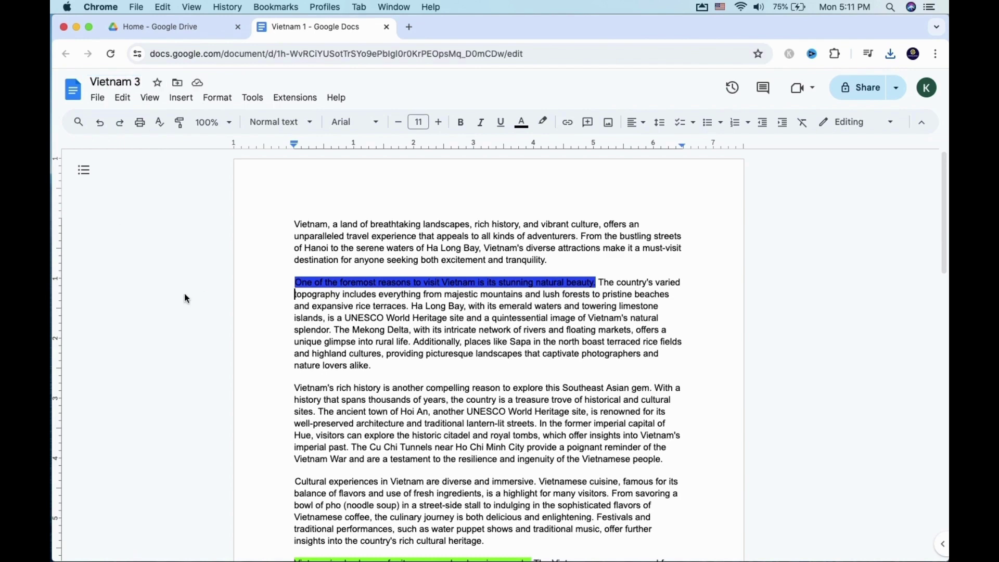
scroll(268, 164, "down", 4)
left_click(97, 98)
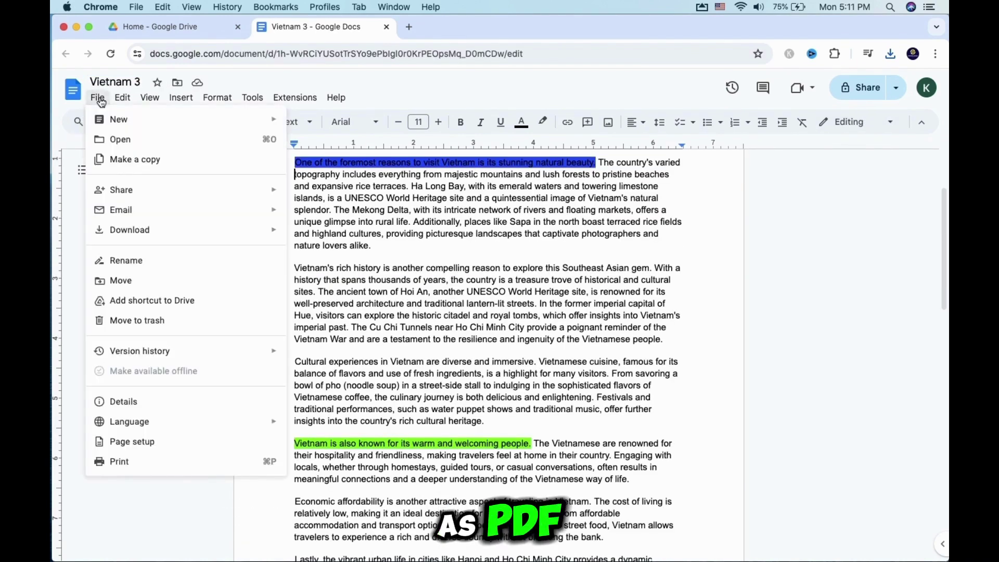
mouse_move(129, 229)
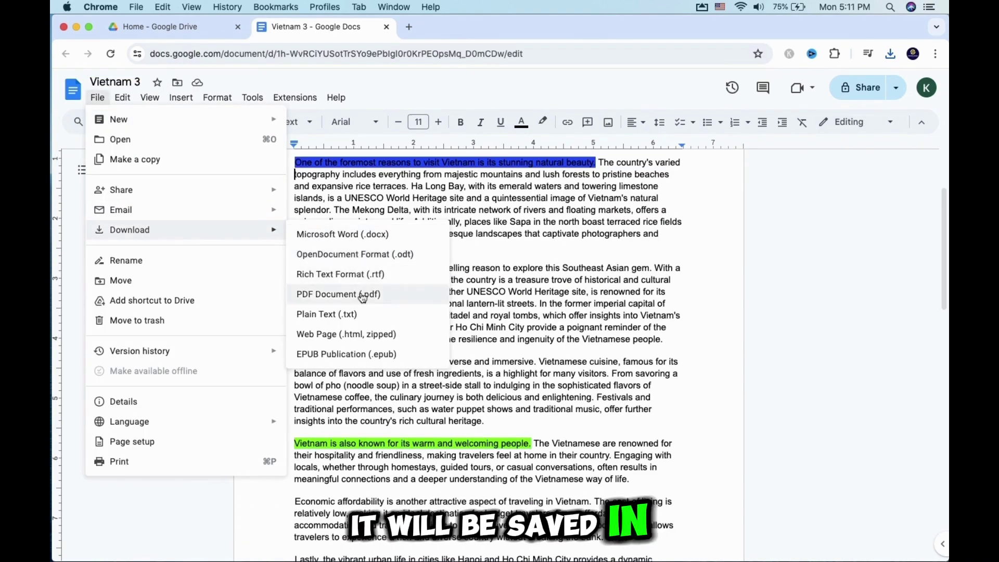
Download the document as a PDF and show Vietnam 3.pdf in the Downloads folder
left_click(338, 294)
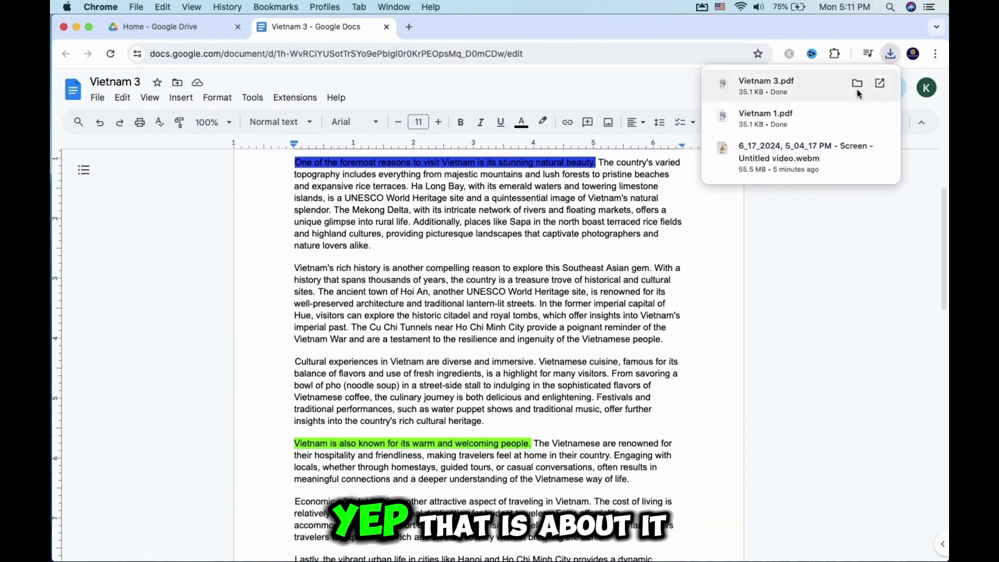
left_click(857, 86)
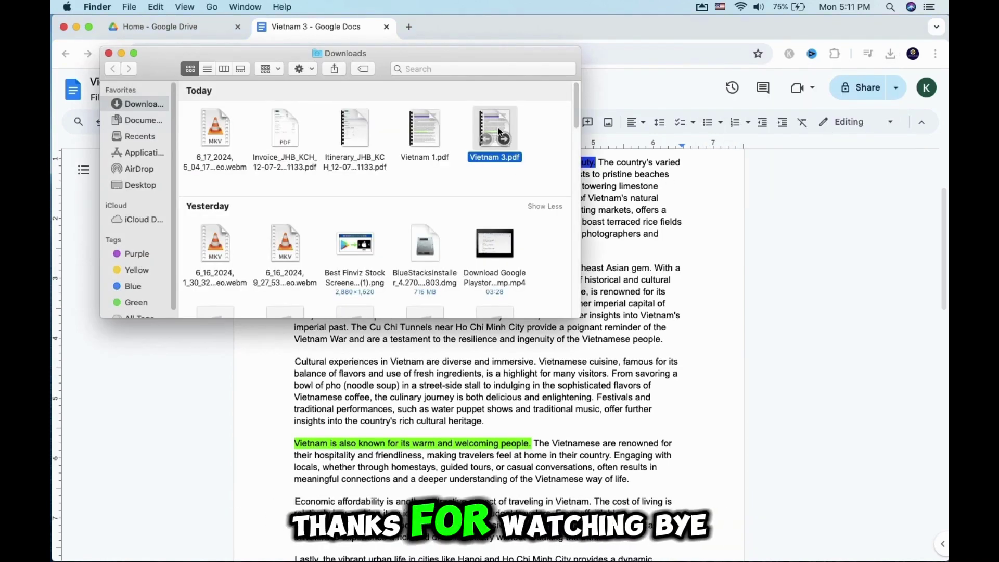